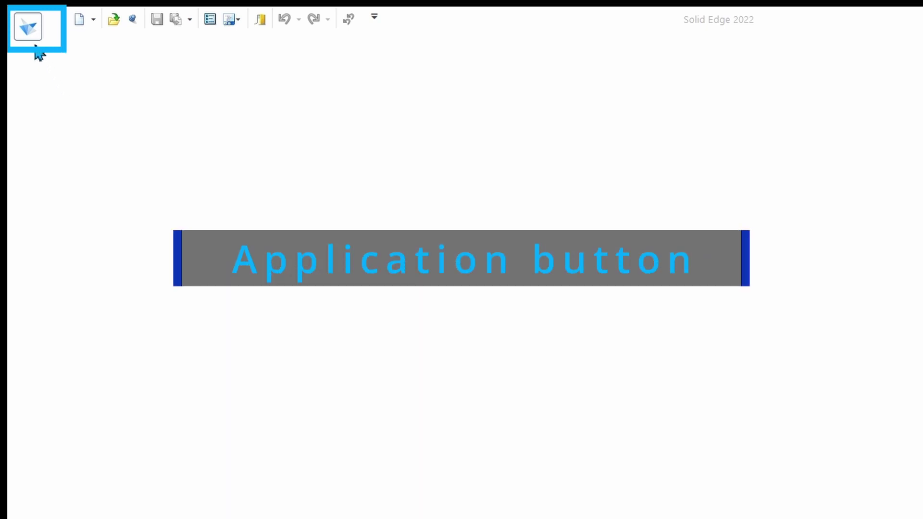
Examine the application menu's Learn, New, Open, Print, Community, Settings, Tools and Info pages
click(14, 28)
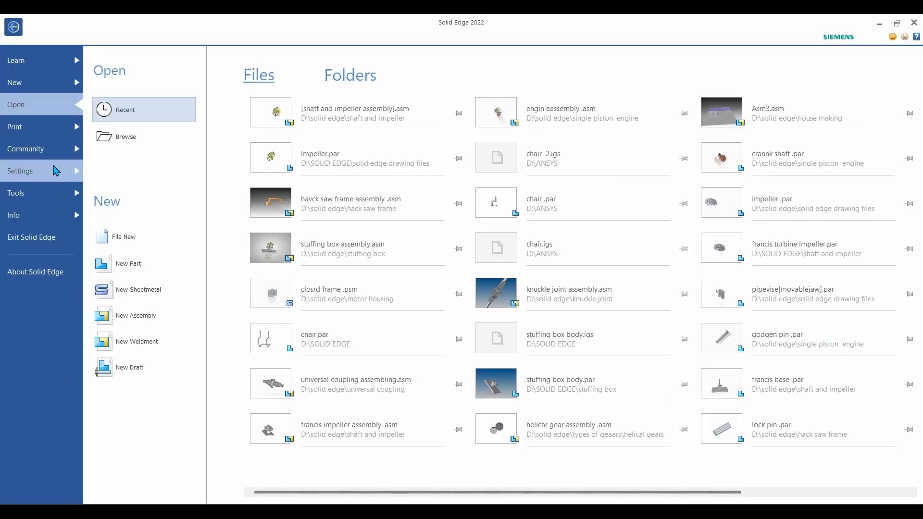
click(35, 67)
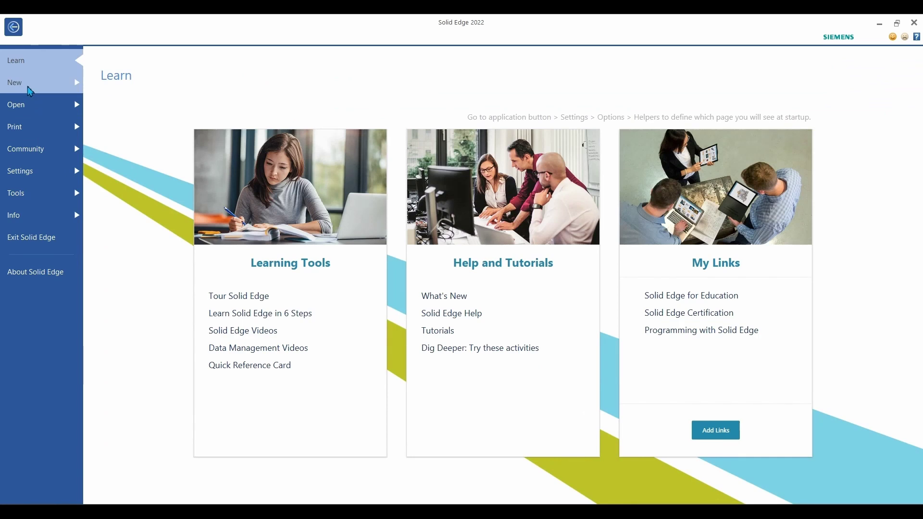
click(30, 91)
click(23, 107)
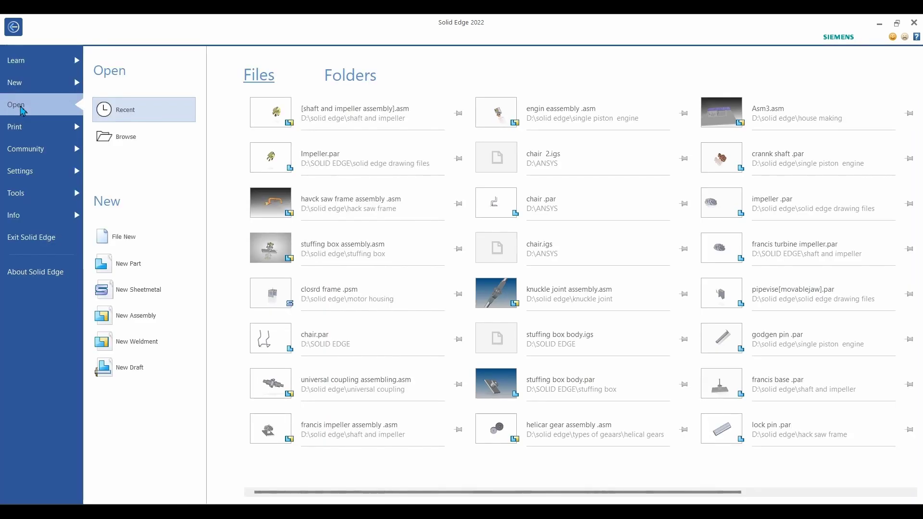
click(34, 69)
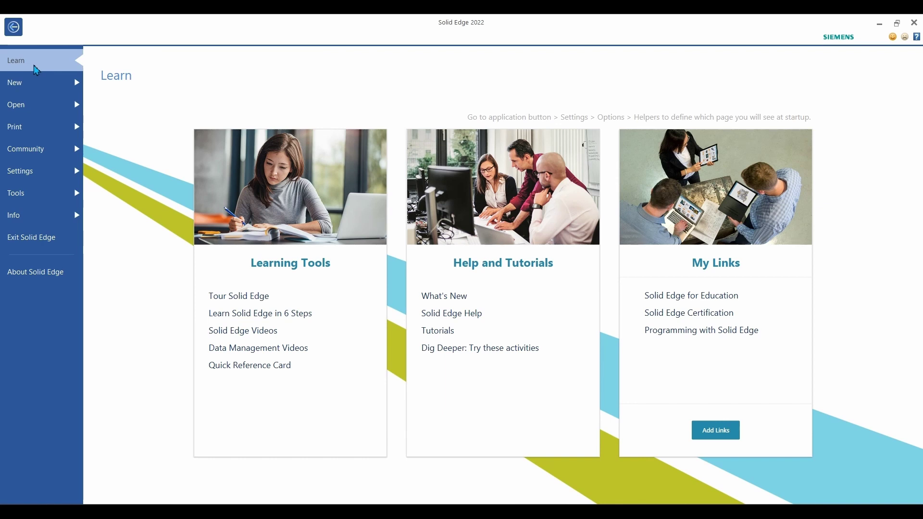
click(31, 90)
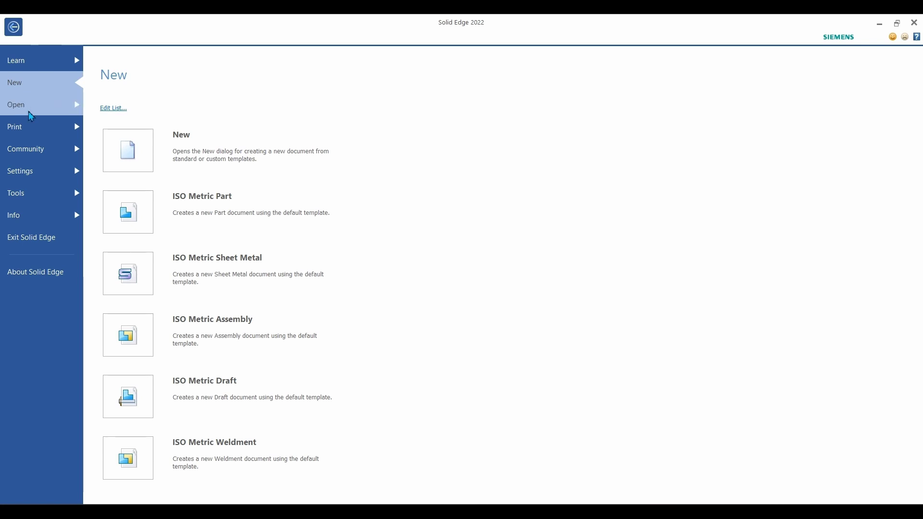
click(30, 113)
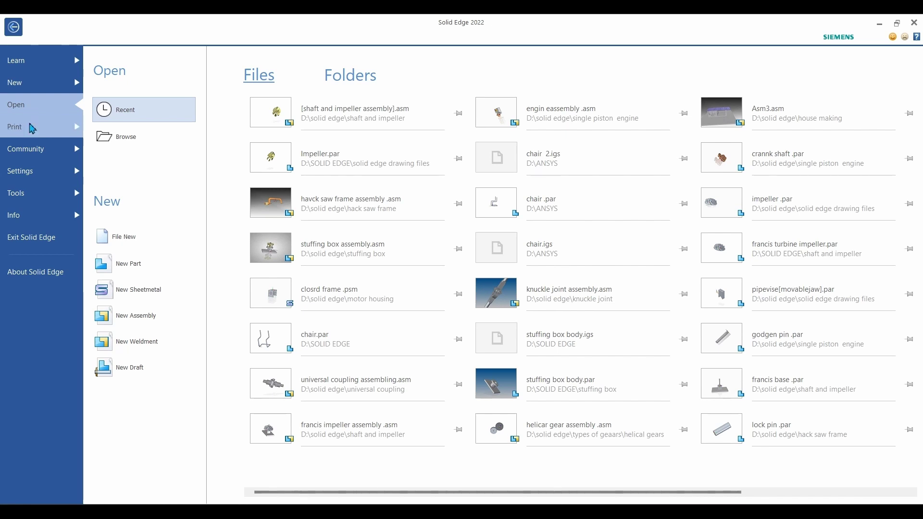
click(32, 128)
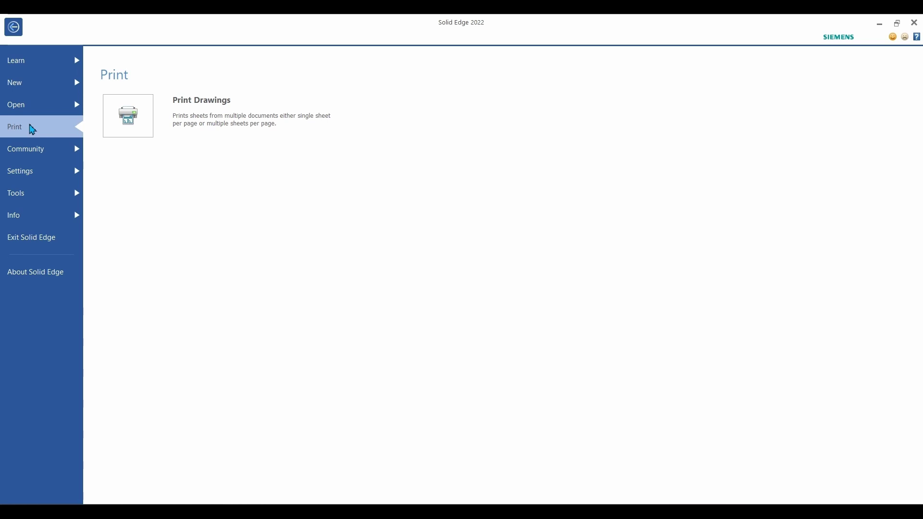
click(28, 153)
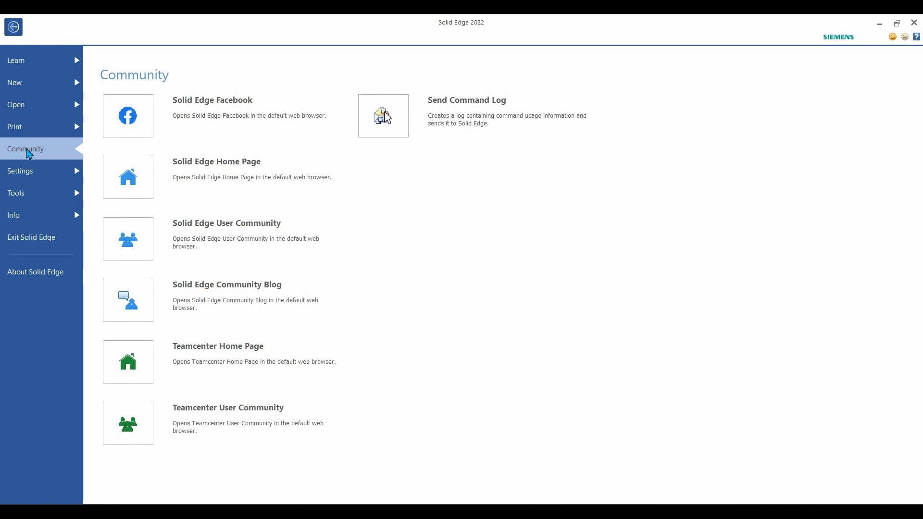
click(35, 173)
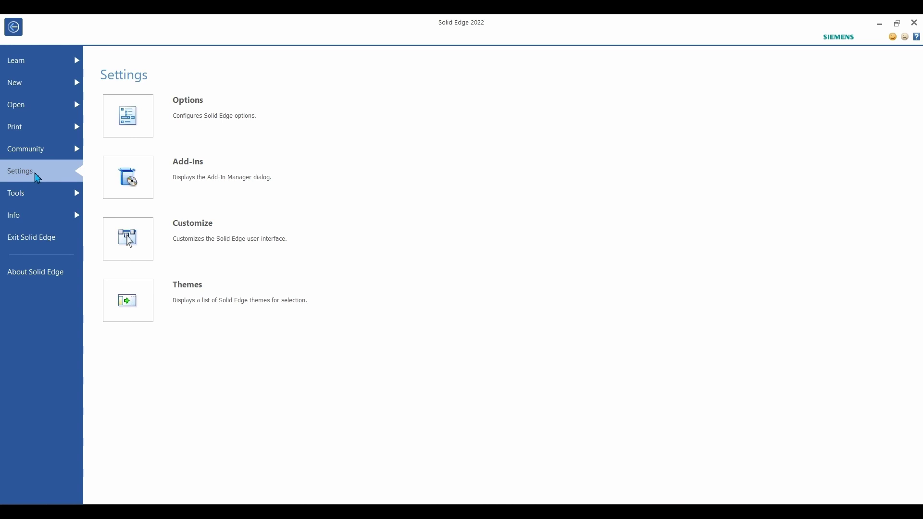
click(34, 205)
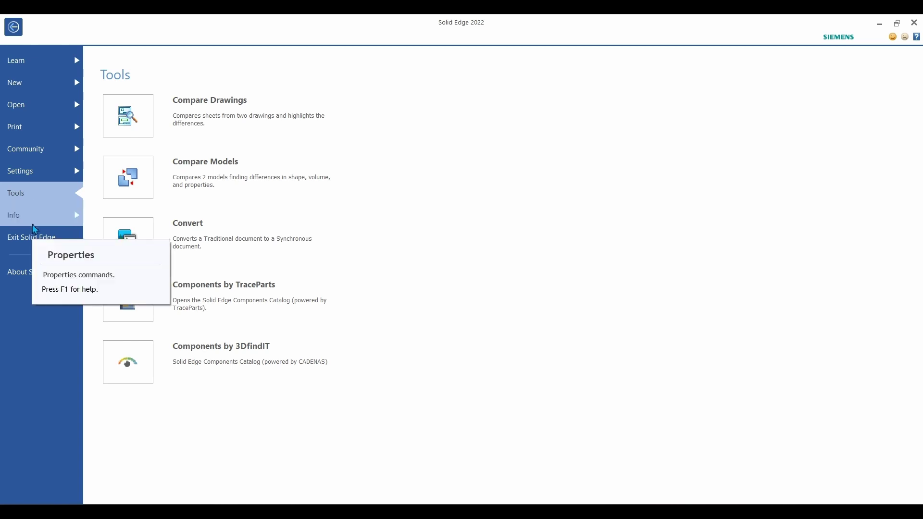
click(43, 223)
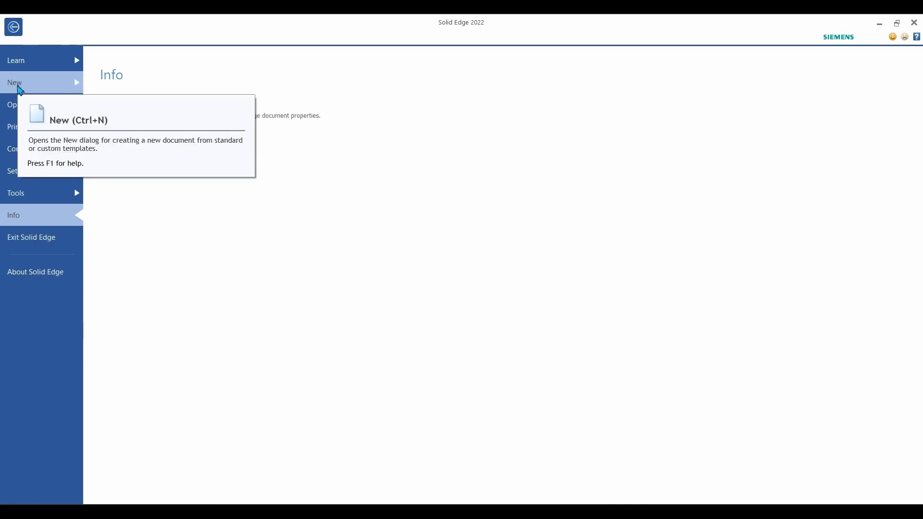
Create a new ISO Metric Part document from the default template
click(20, 90)
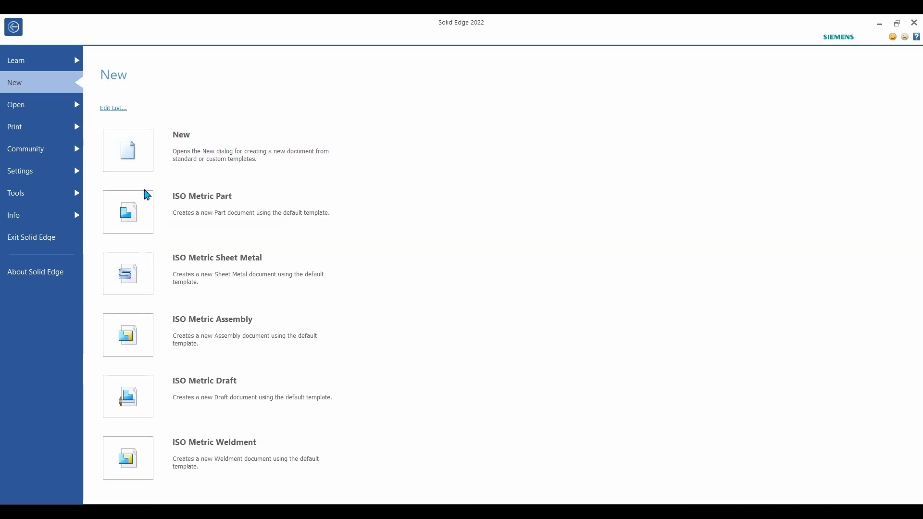
click(145, 214)
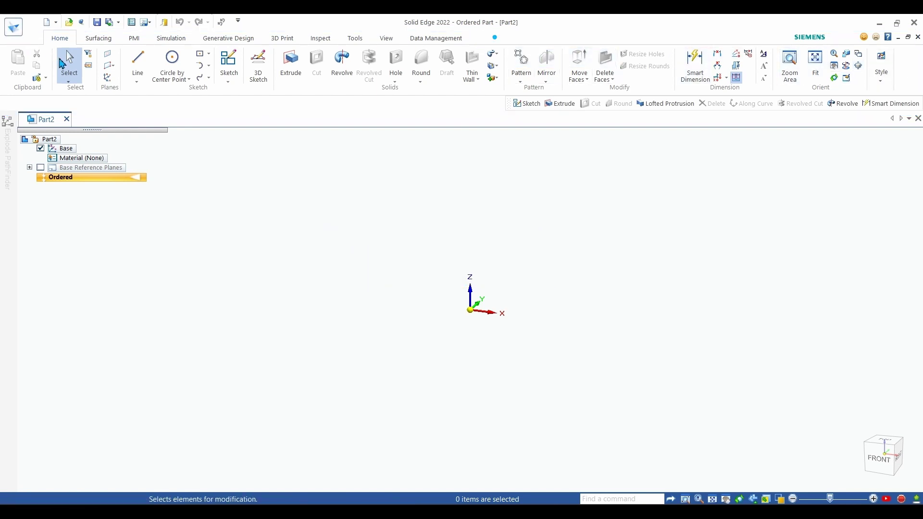
Examine the command sets for Surfacing, PMI, Simulation, Generative Design, 3D Print, Inspect, Tools, View and Data Management, ending at Home
click(98, 39)
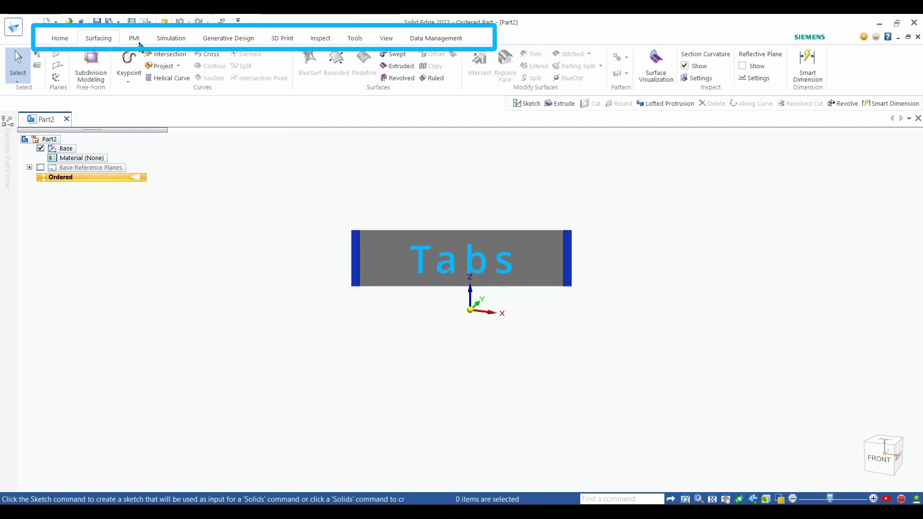
click(134, 38)
click(168, 39)
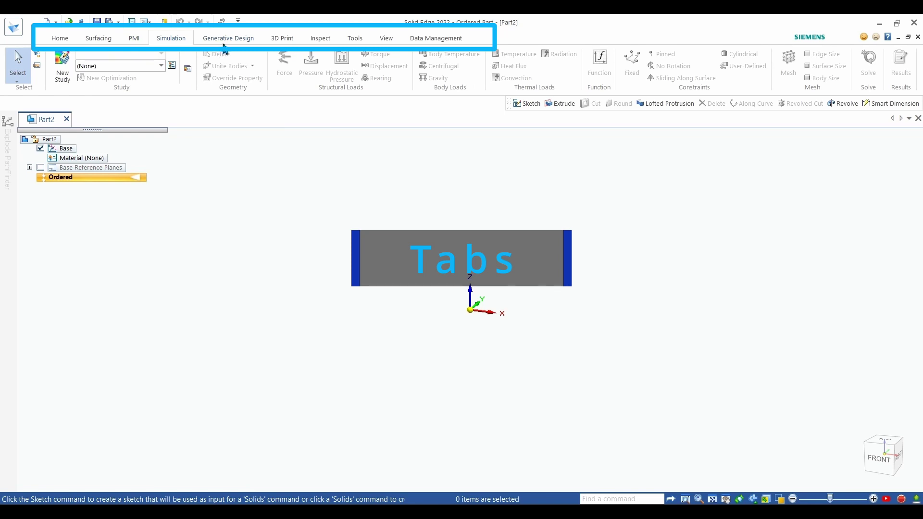
click(229, 39)
click(283, 39)
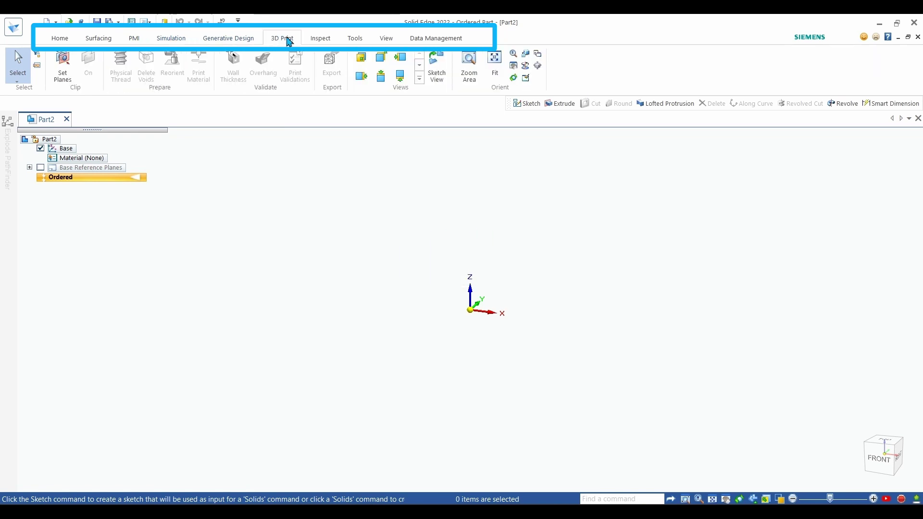
click(320, 39)
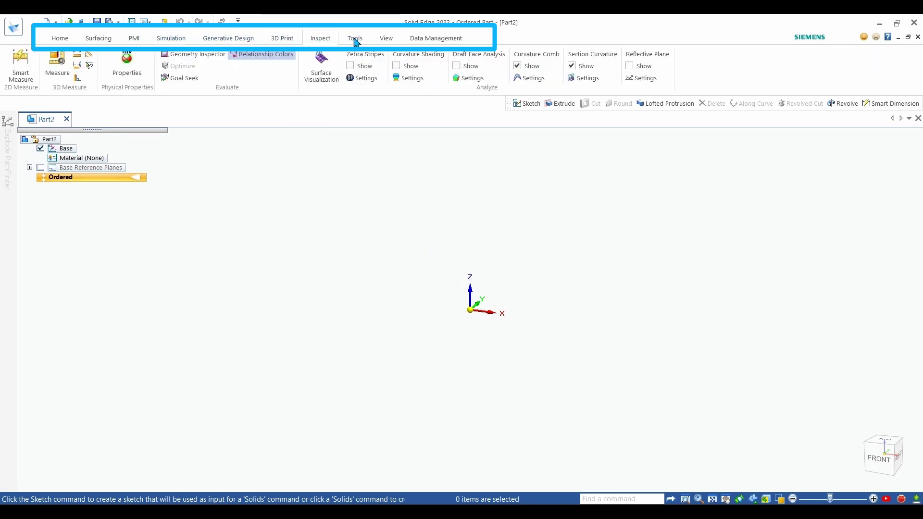
click(356, 41)
click(385, 41)
click(414, 42)
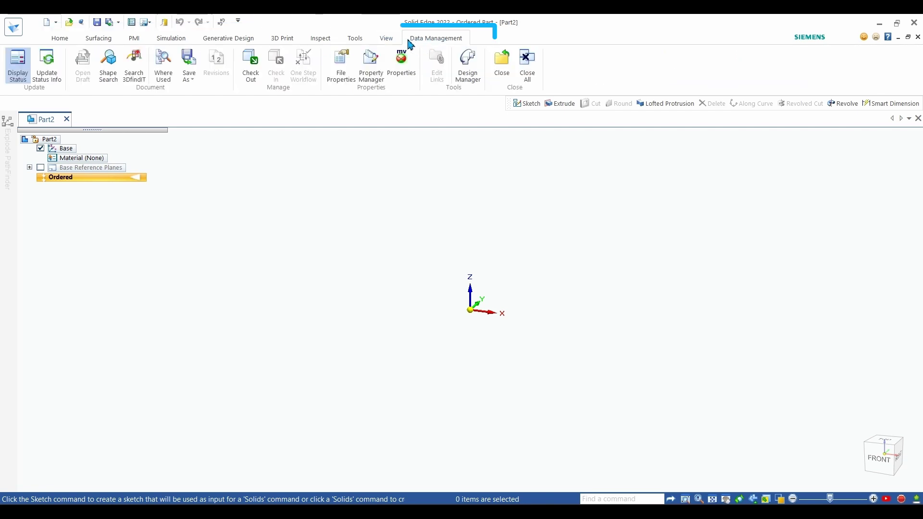
click(61, 39)
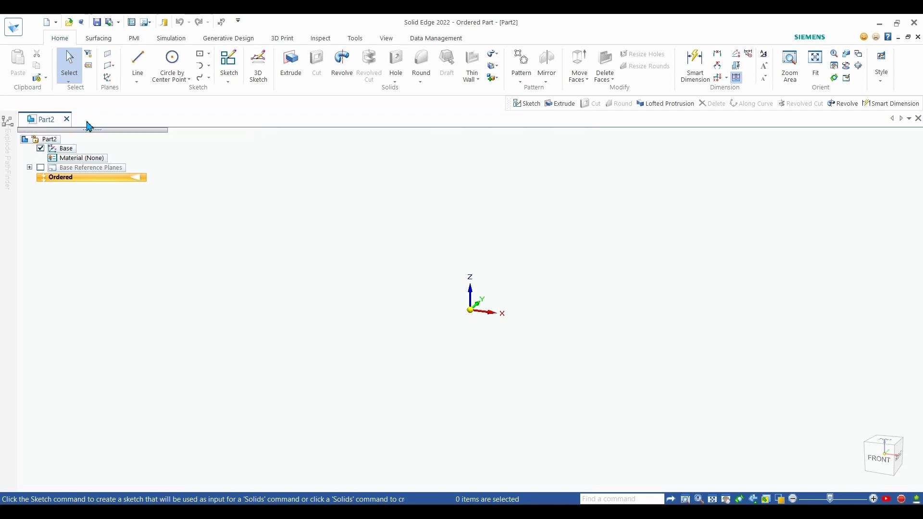
Open the part document in a second window, return to the original window and close the extra one
right_click(51, 123)
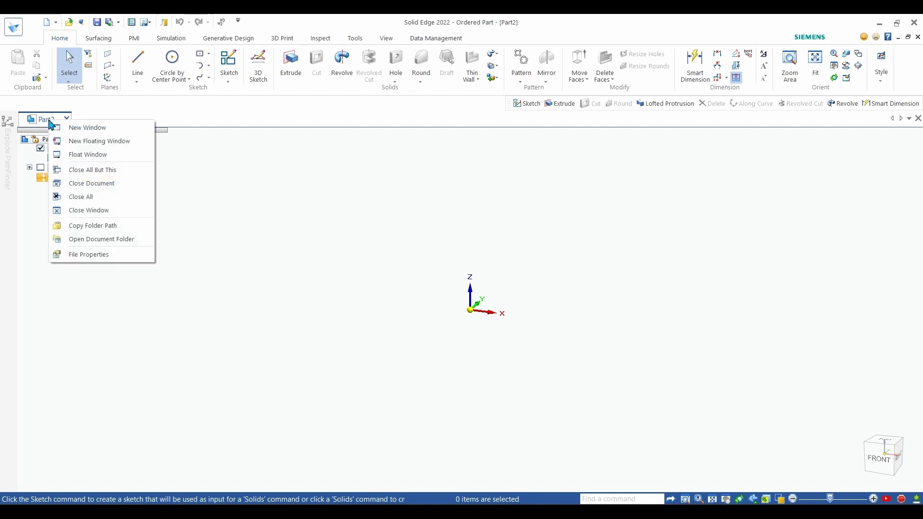
click(78, 128)
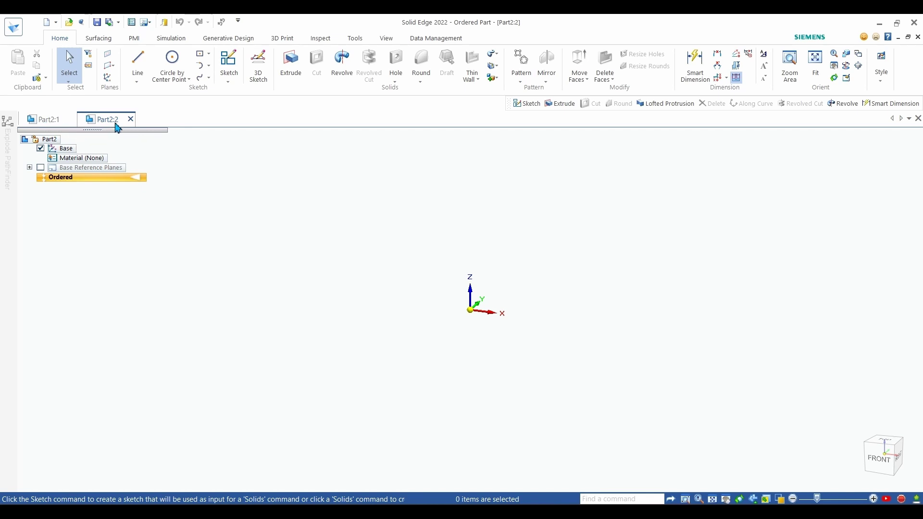
click(50, 123)
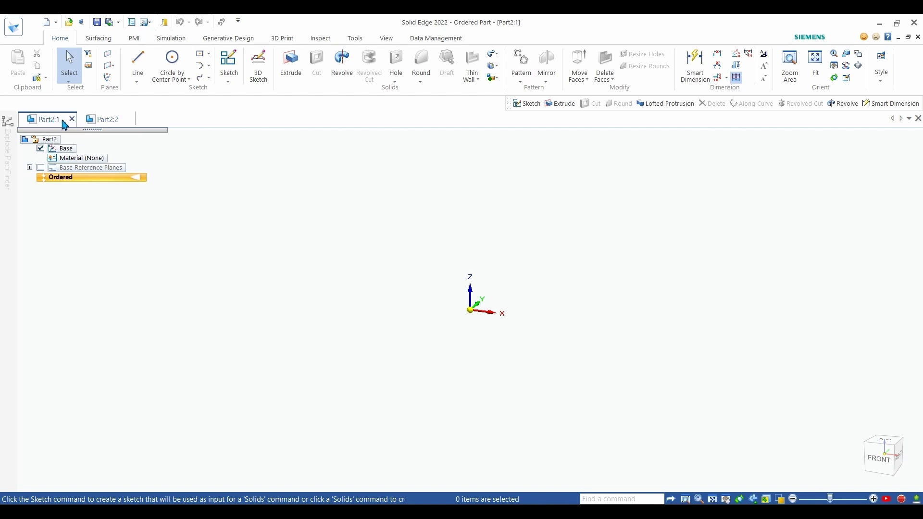
click(130, 120)
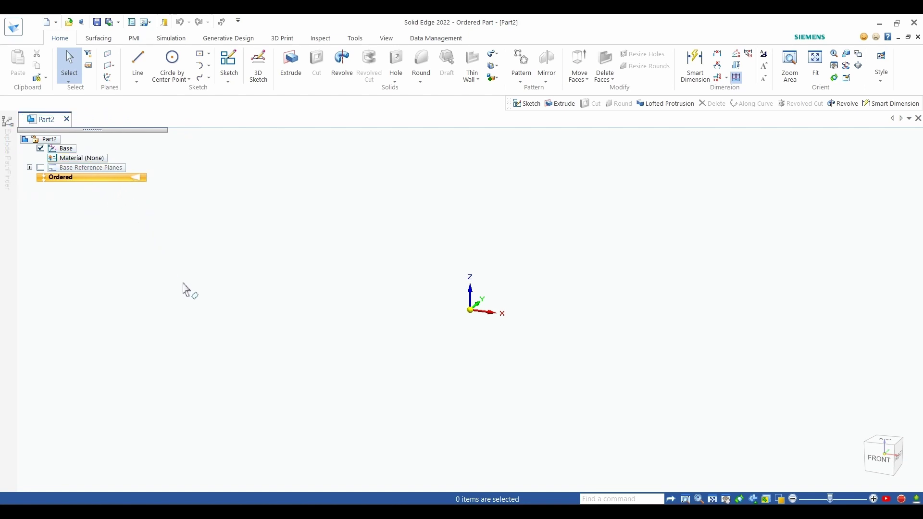
Look at the empty part from the front and the top, and return to the home view
mouse_move(886, 425)
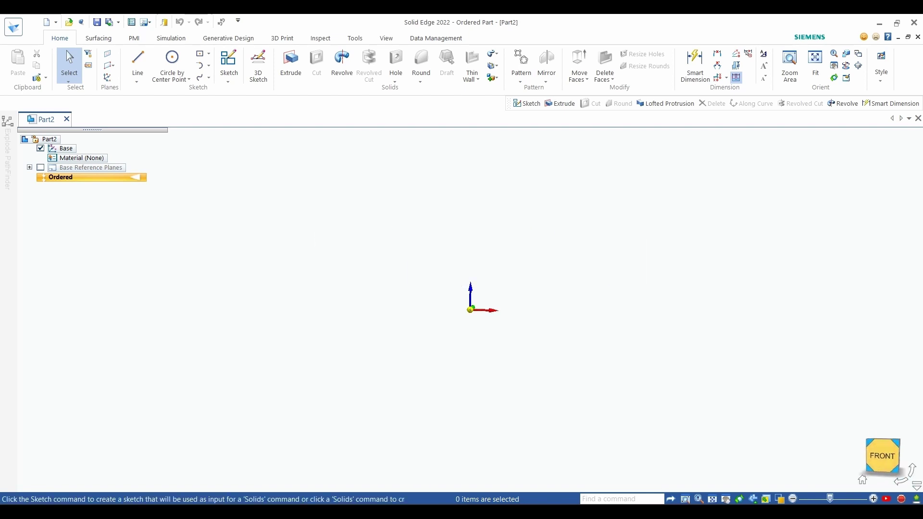
click(882, 455)
click(884, 433)
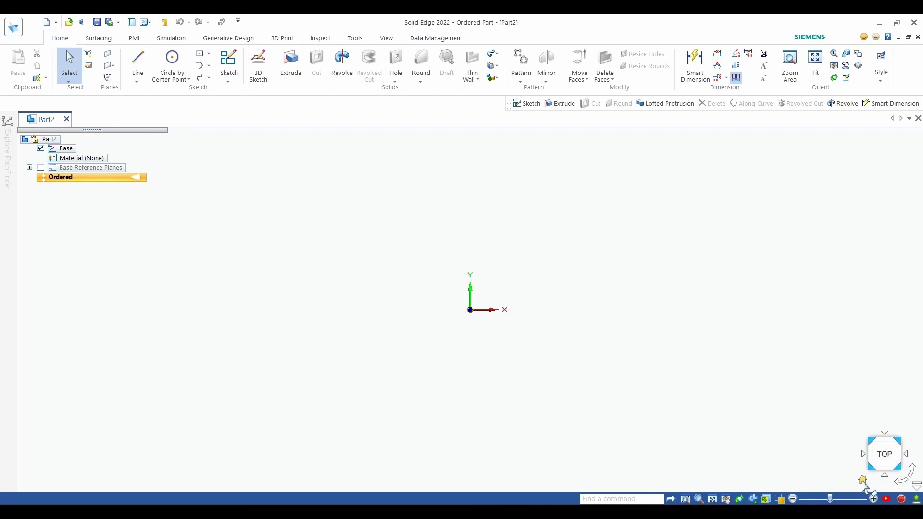
click(863, 481)
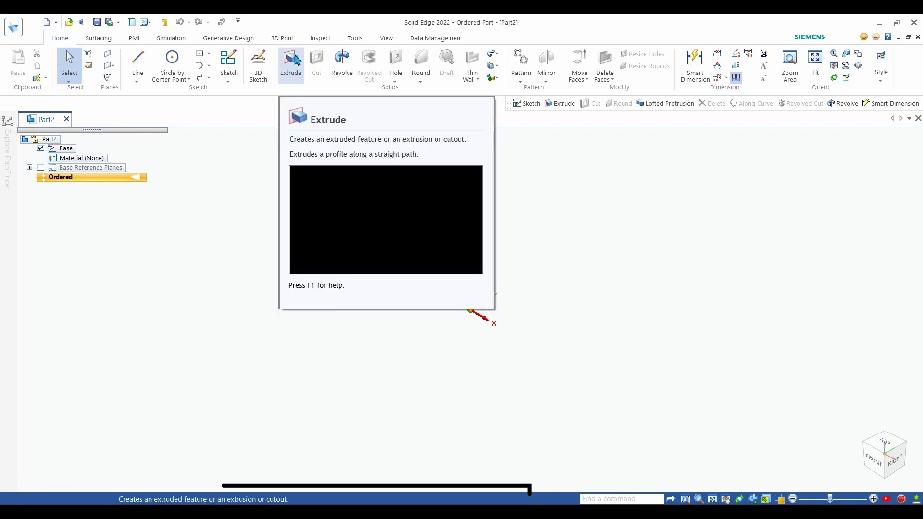
Start the Extrude command to view its command bar, and cancel it without creating a feature
click(294, 67)
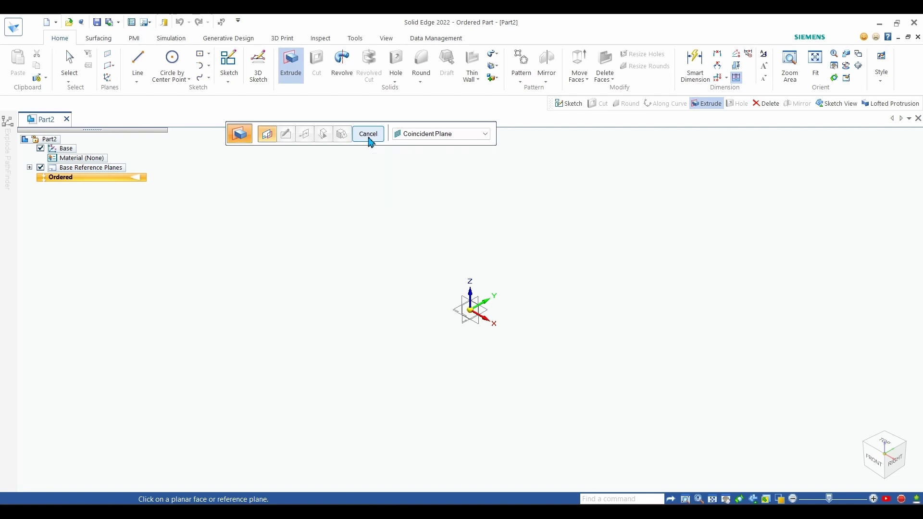
click(369, 136)
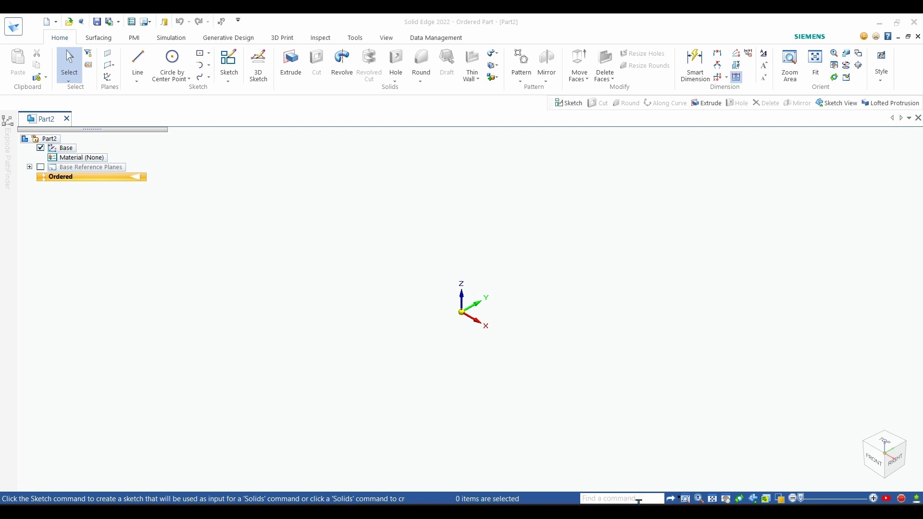
Look up the Loft command with the Command Finder, and dismiss the results after locating it
click(648, 499)
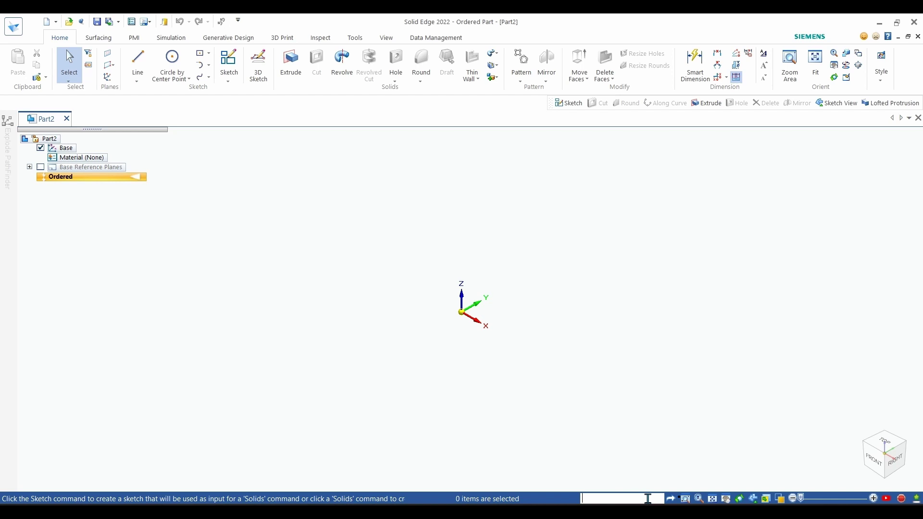
text(loft)
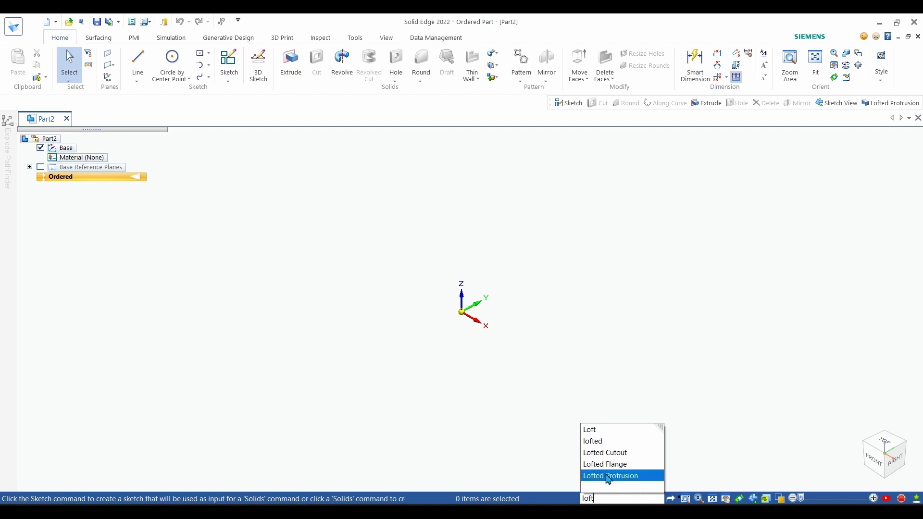
click(605, 435)
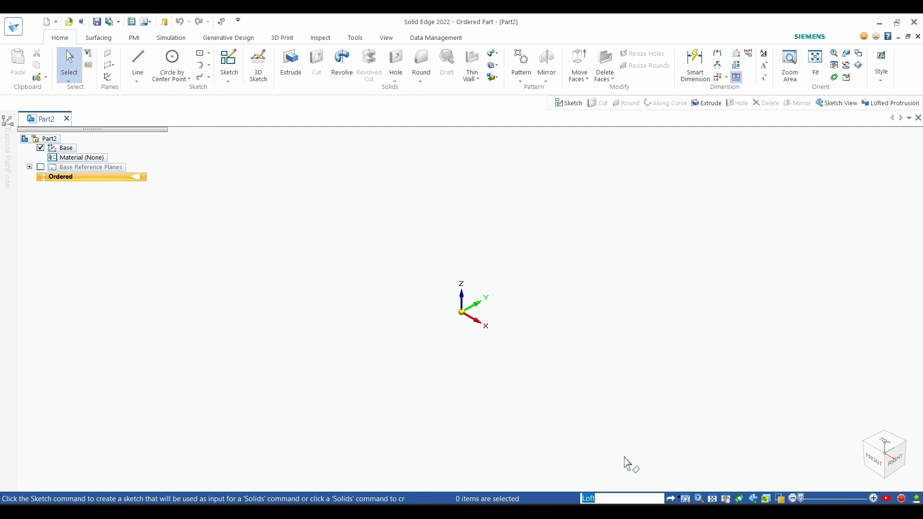
click(672, 499)
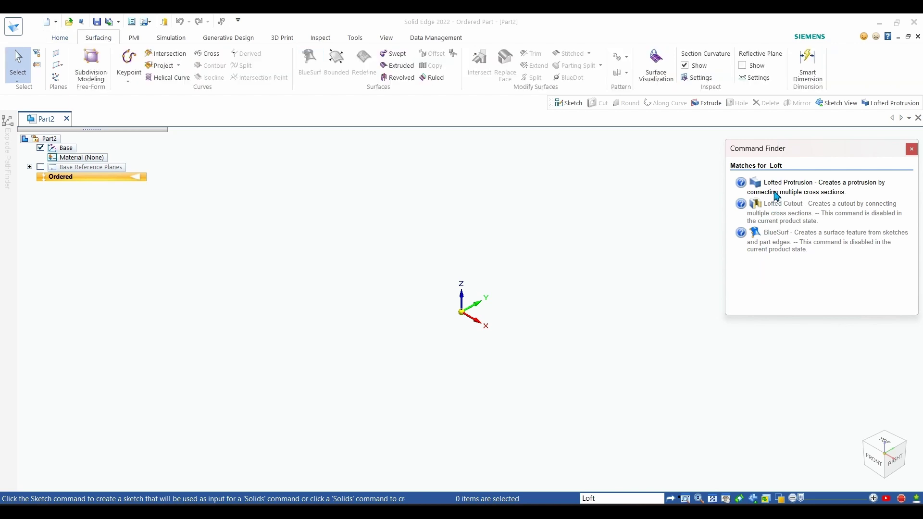
mouse_move(761, 187)
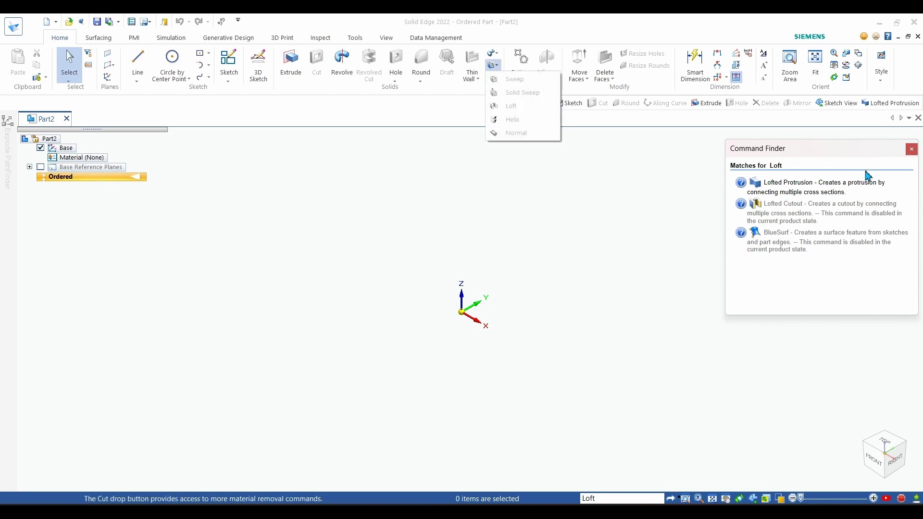
click(912, 150)
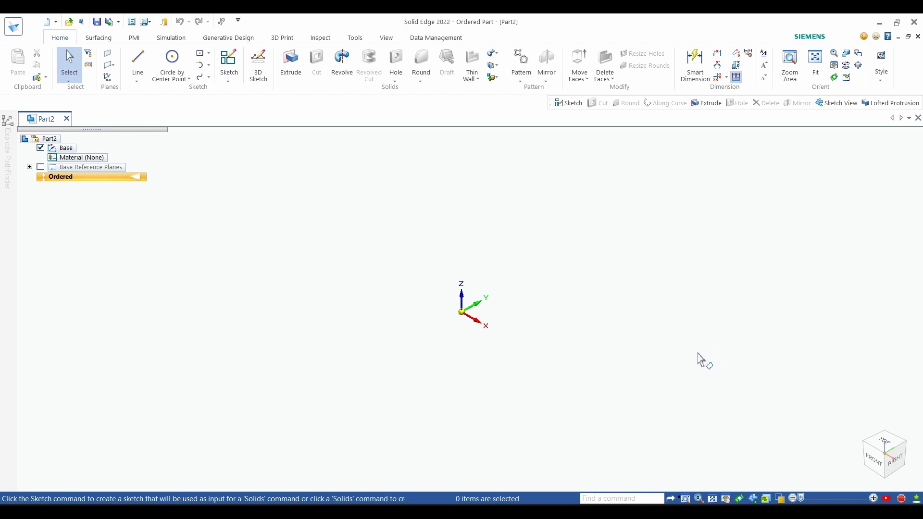